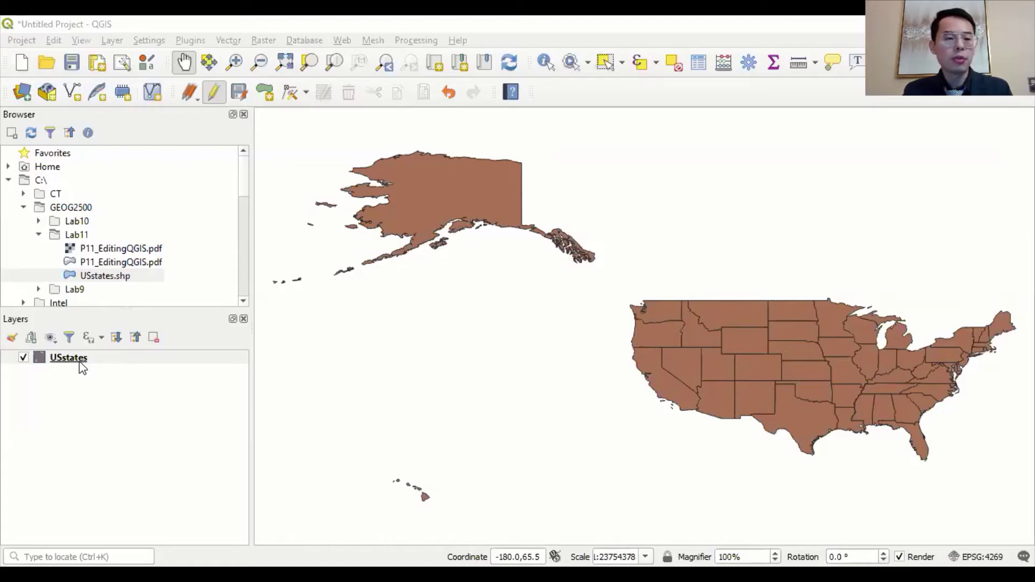
Step: Open the attribute table of the USstates layer and turn on its editing mode
{"action": "right_click", "coordinate": [79, 362]}
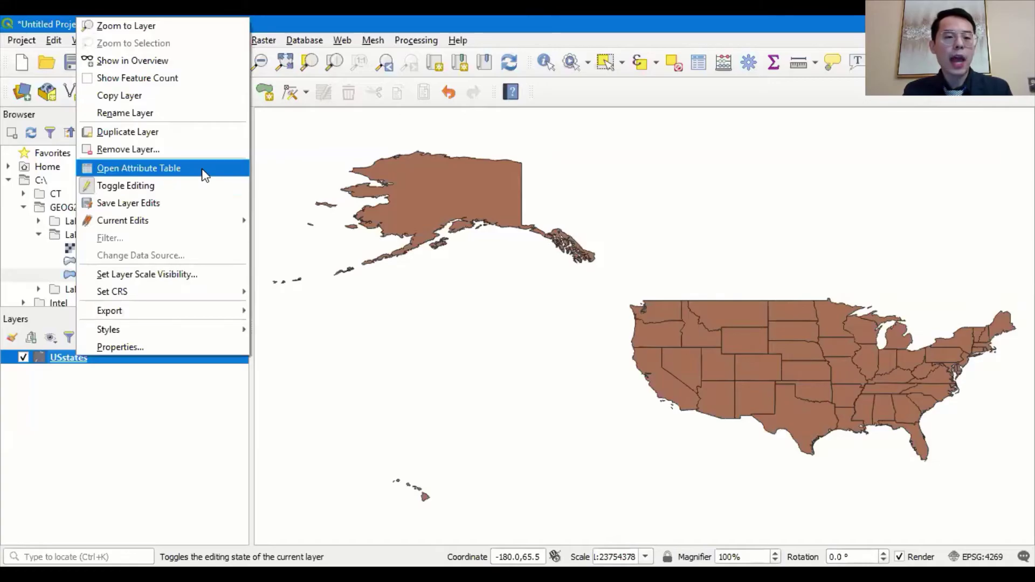
{"action": "left_click", "coordinate": [162, 413]}
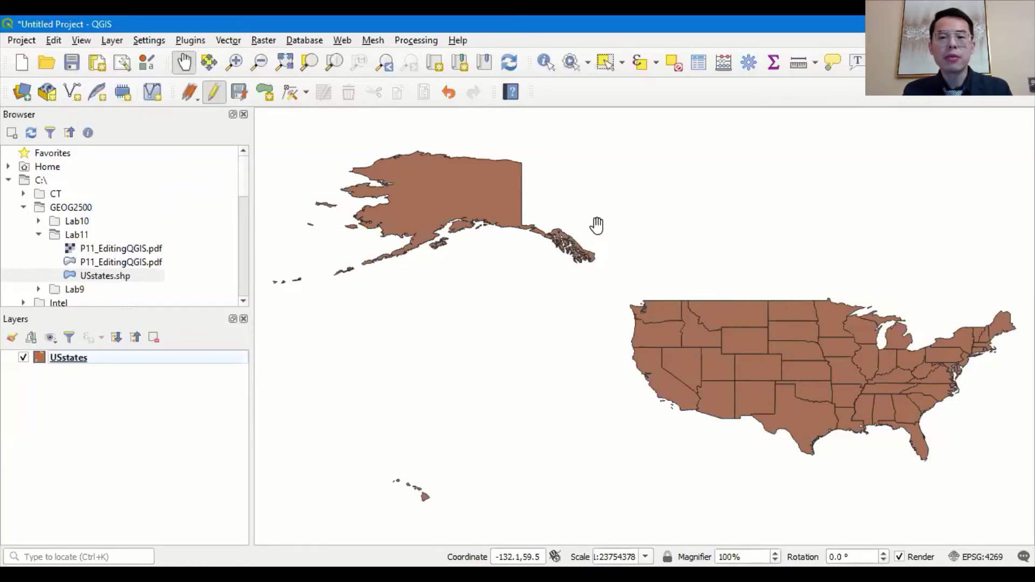
{"action": "left_click", "coordinate": [702, 63]}
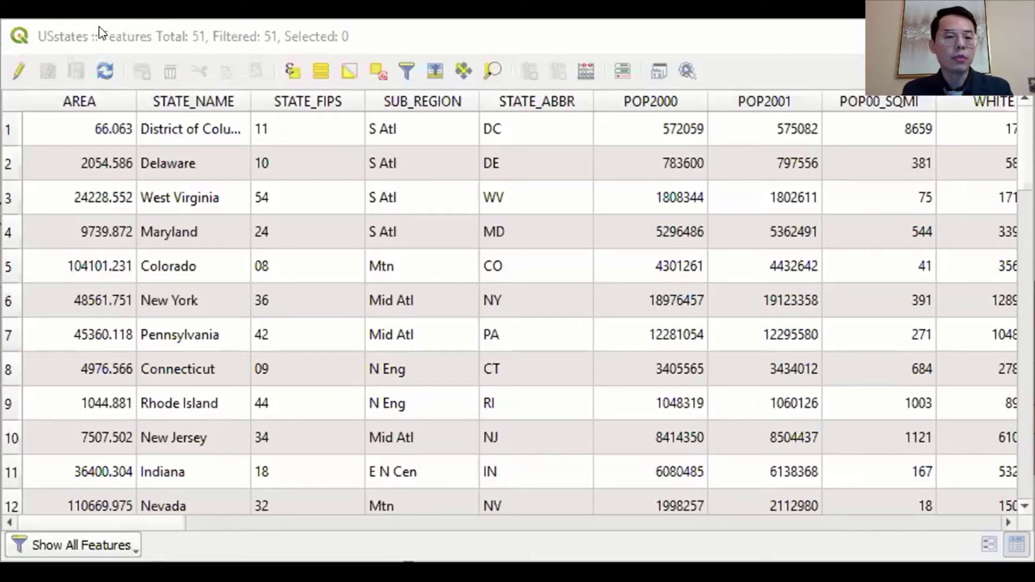
{"action": "left_click", "coordinate": [21, 73]}
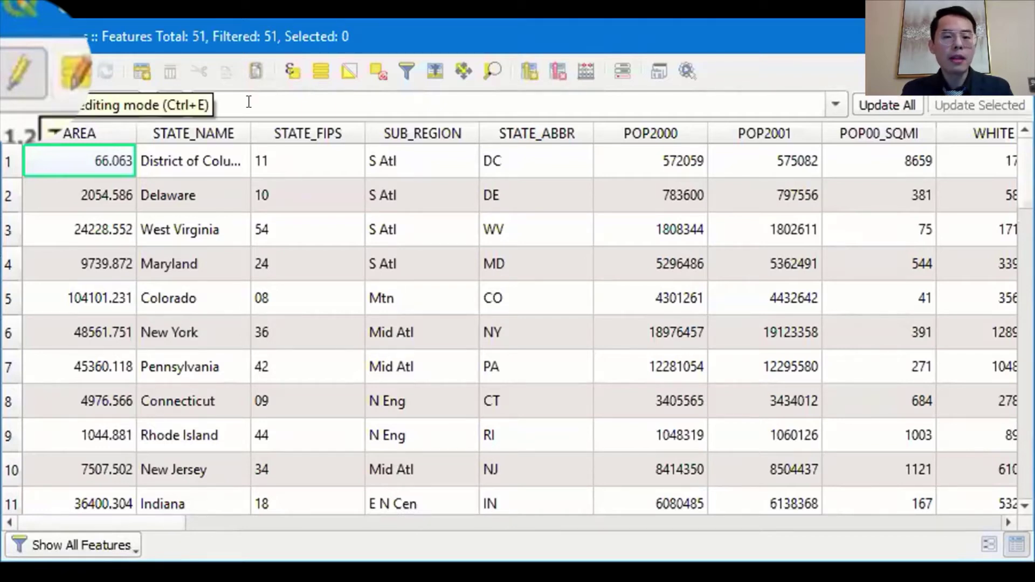
Step: Add a whole-number (integer) field named COVID19 with length 10 to the attribute table
{"action": "left_click", "coordinate": [523, 78]}
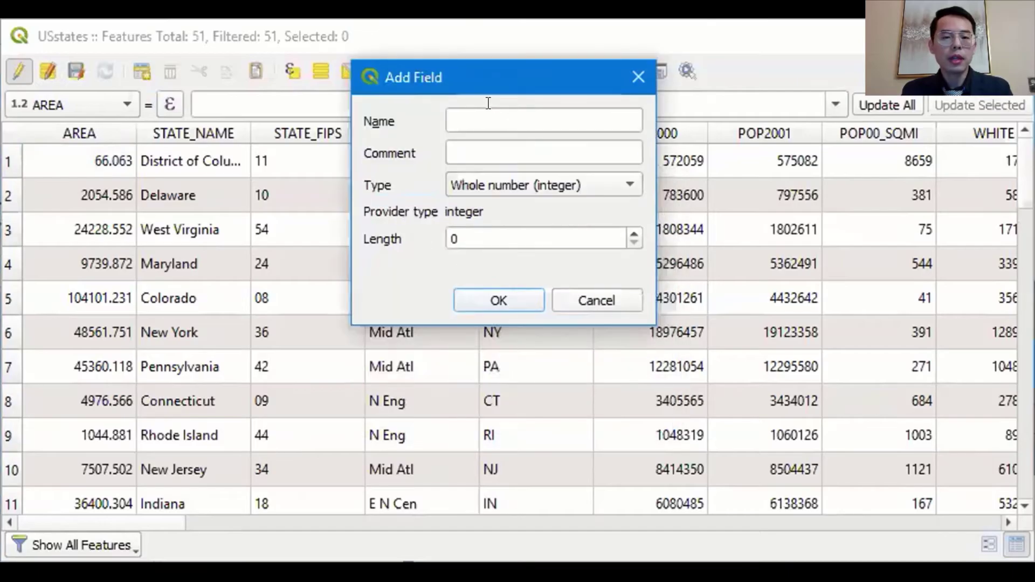
{"action": "left_click", "coordinate": [484, 119]}
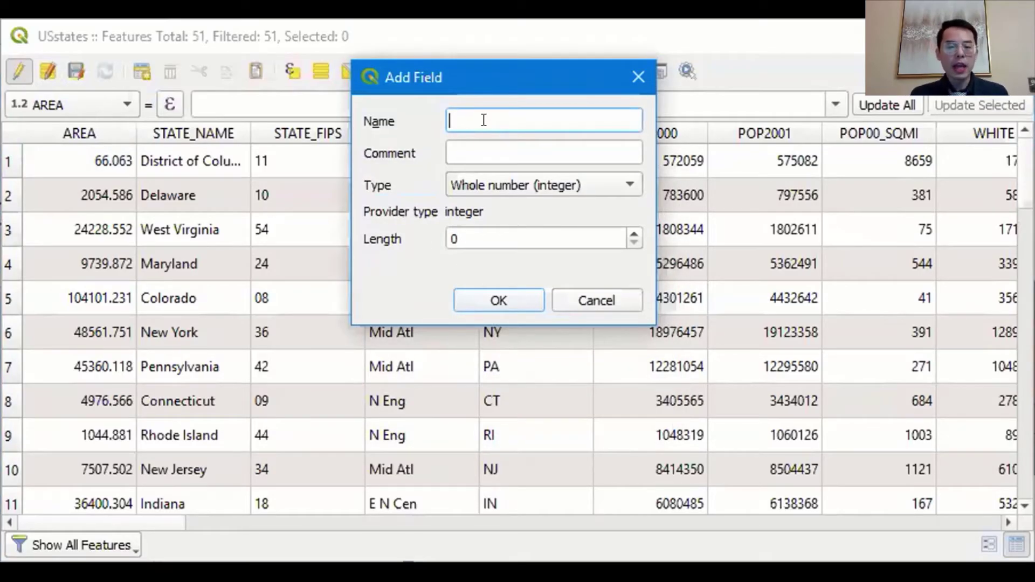
{"action": "type", "text": "co"}
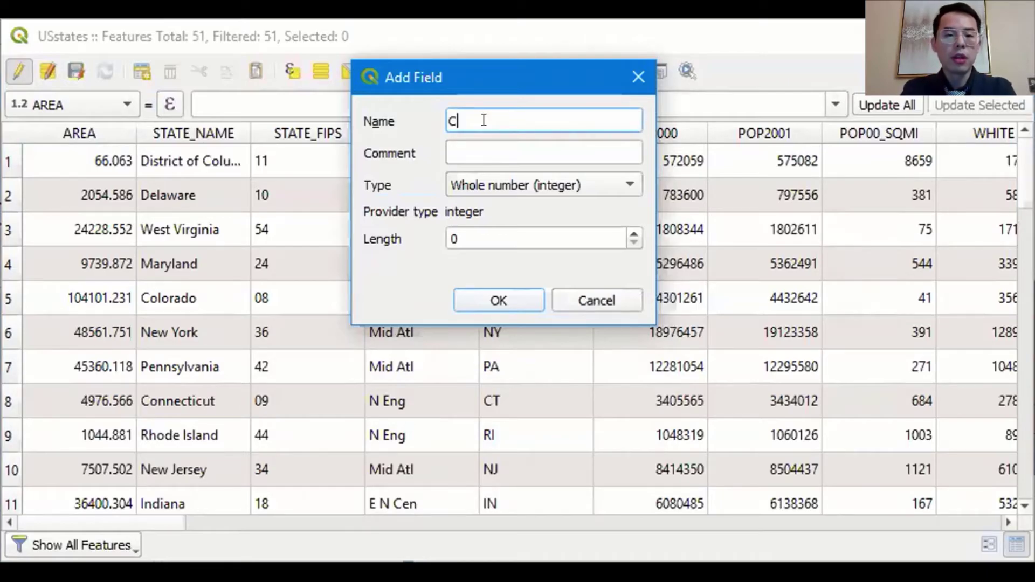
{"action": "type", "text": "VID19"}
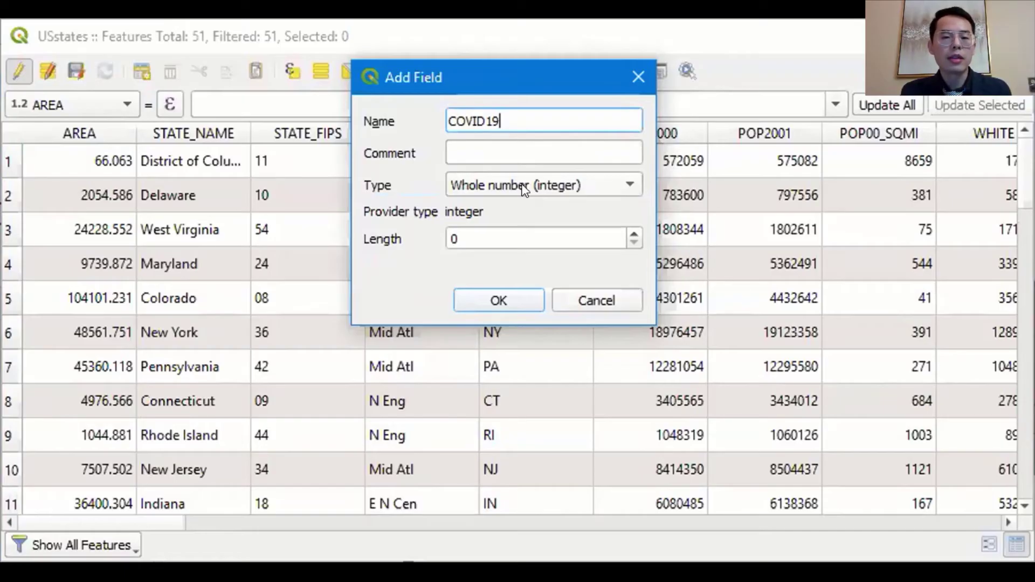
{"action": "left_click", "coordinate": [469, 238]}
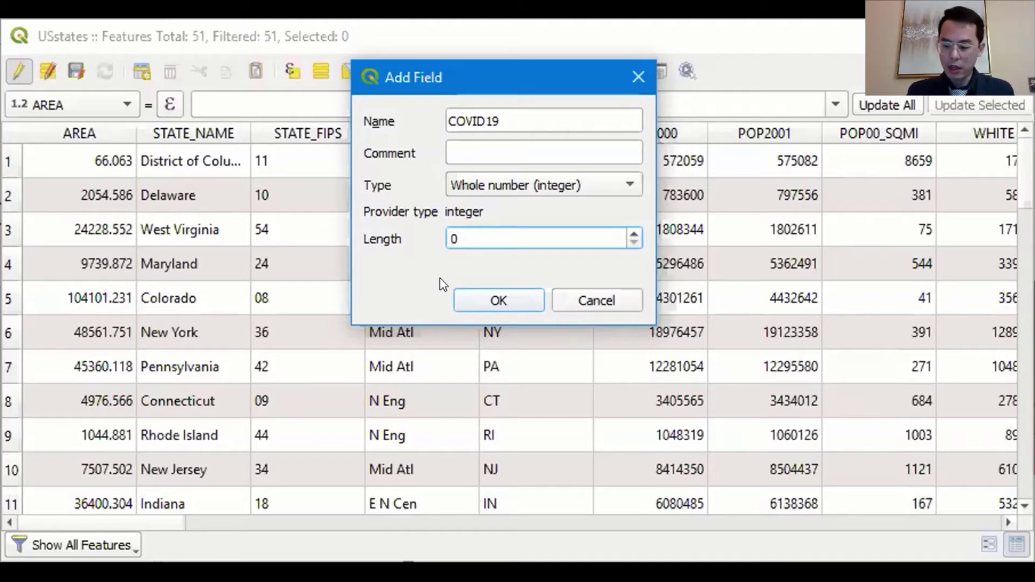
{"action": "type", "text": "1"}
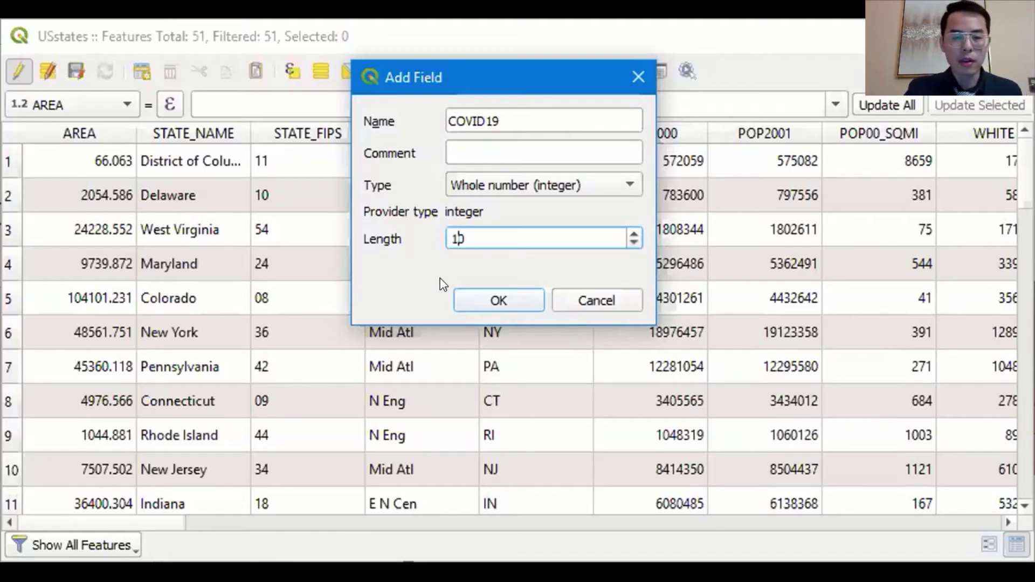
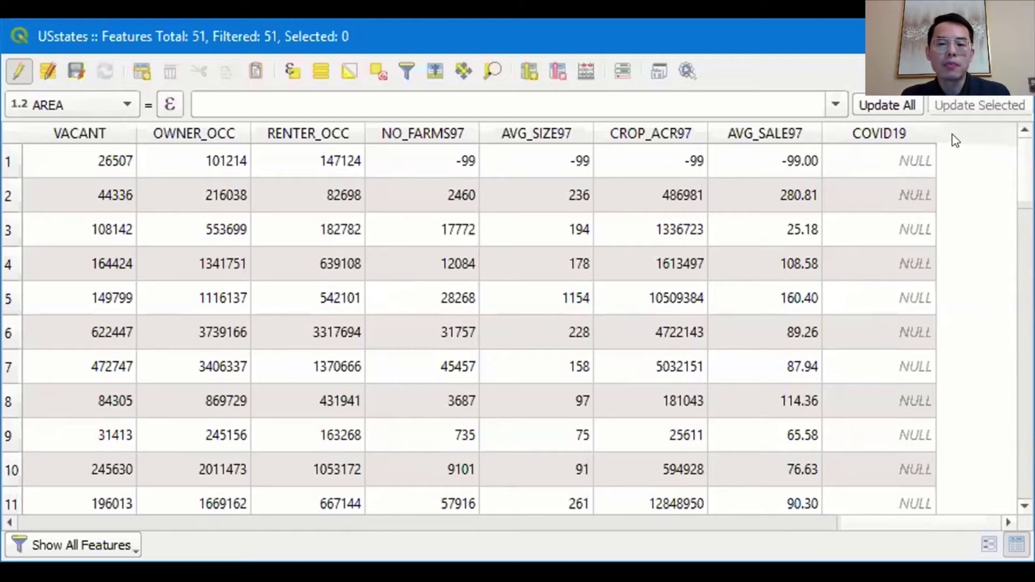
Step: Organize the table columns so that only STATE_NAME and COVID19 are shown
{"action": "right_click", "coordinate": [918, 132]}
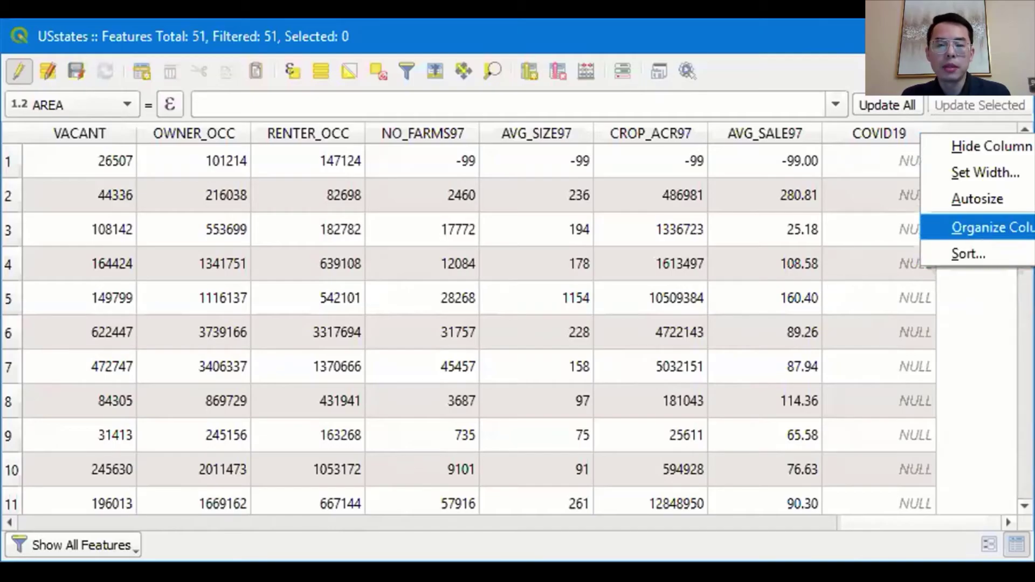
{"action": "left_click", "coordinate": [953, 228]}
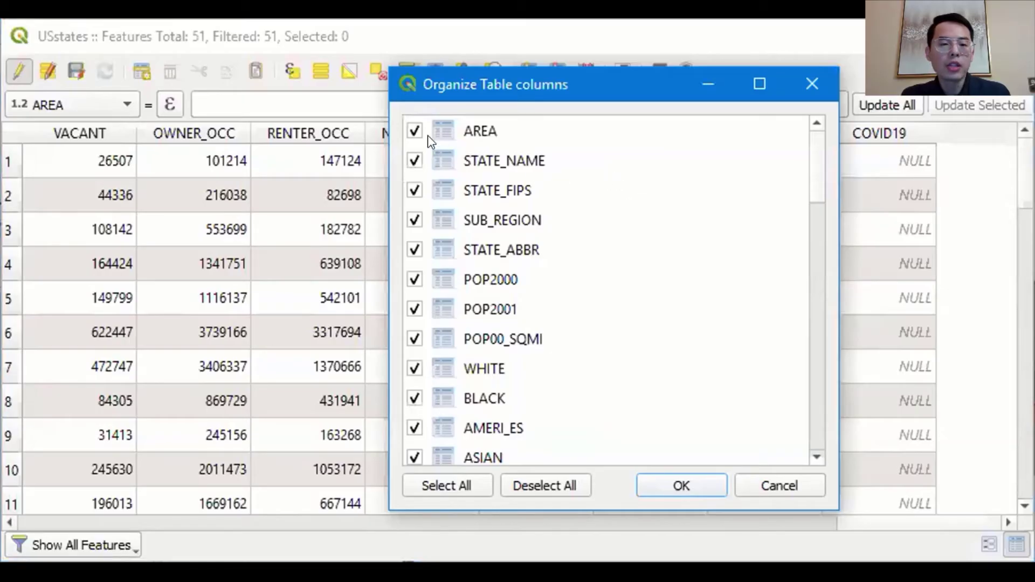
{"action": "left_click", "coordinate": [412, 160]}
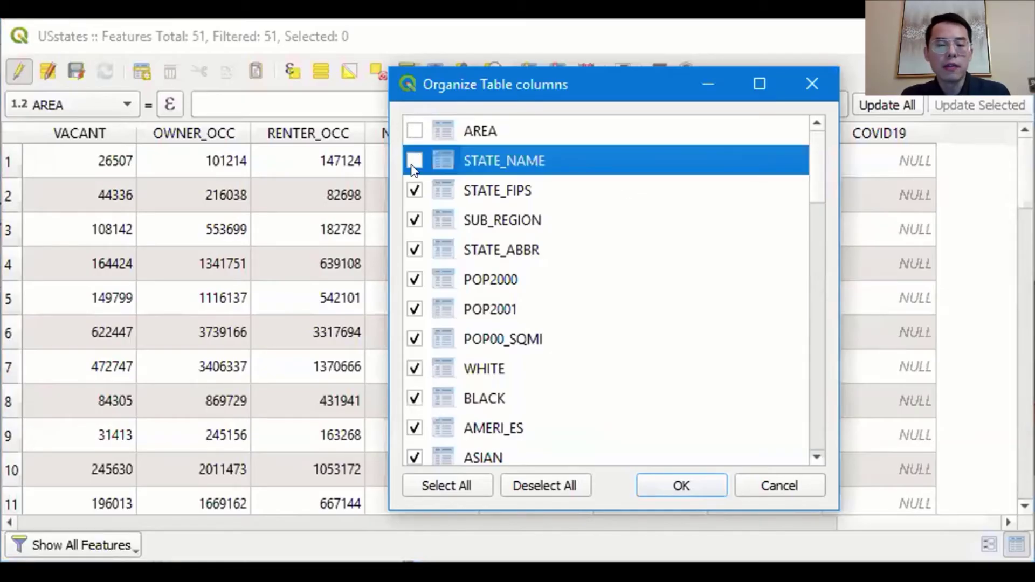
{"action": "left_click", "coordinate": [414, 193]}
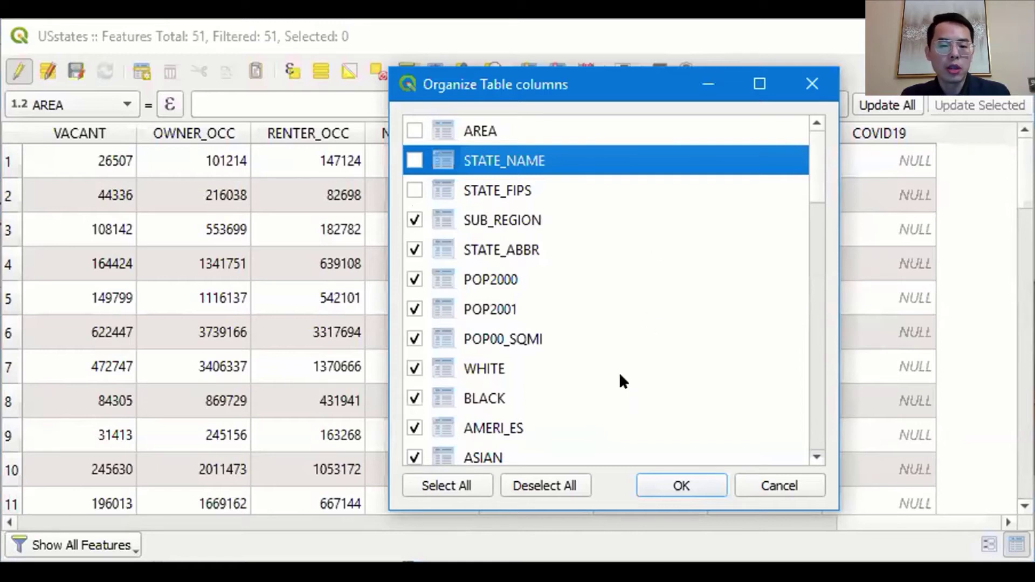
{"action": "left_click", "coordinate": [538, 487]}
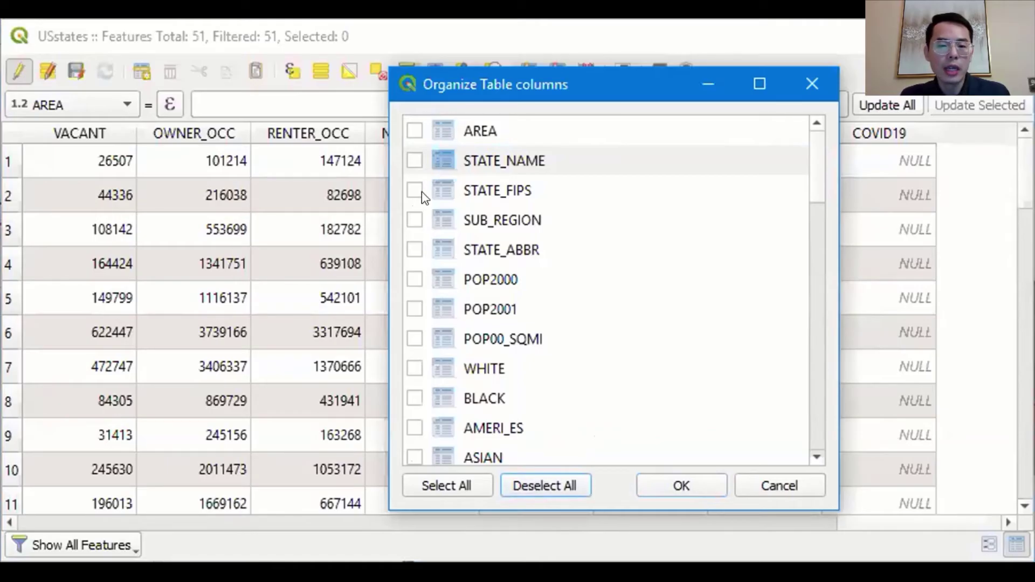
{"action": "left_click", "coordinate": [415, 161]}
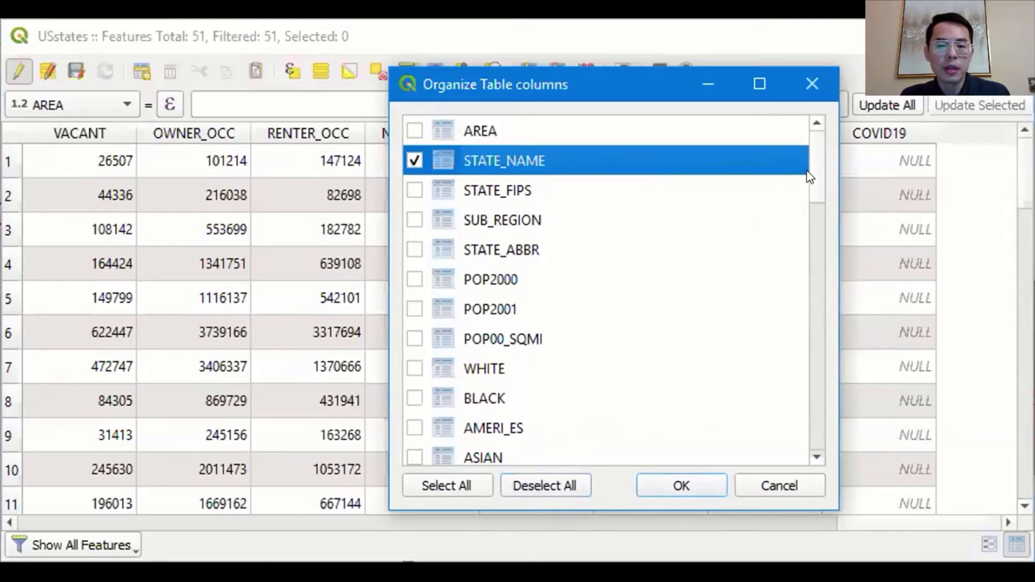
{"action": "left_click_drag", "start_coordinate": [810, 172], "coordinate": [792, 452]}
{"action": "left_click", "coordinate": [413, 429]}
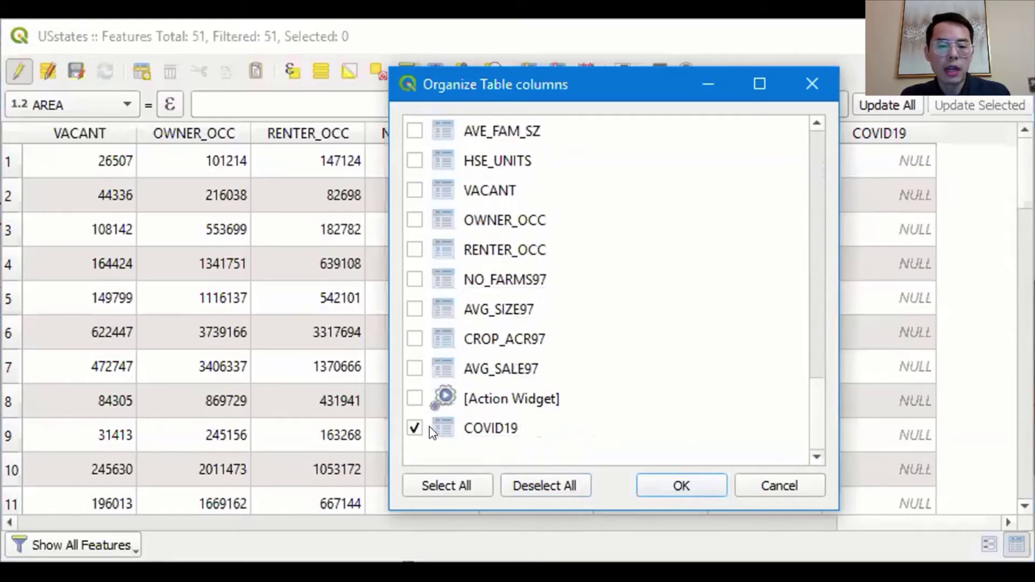
{"action": "left_click", "coordinate": [671, 484]}
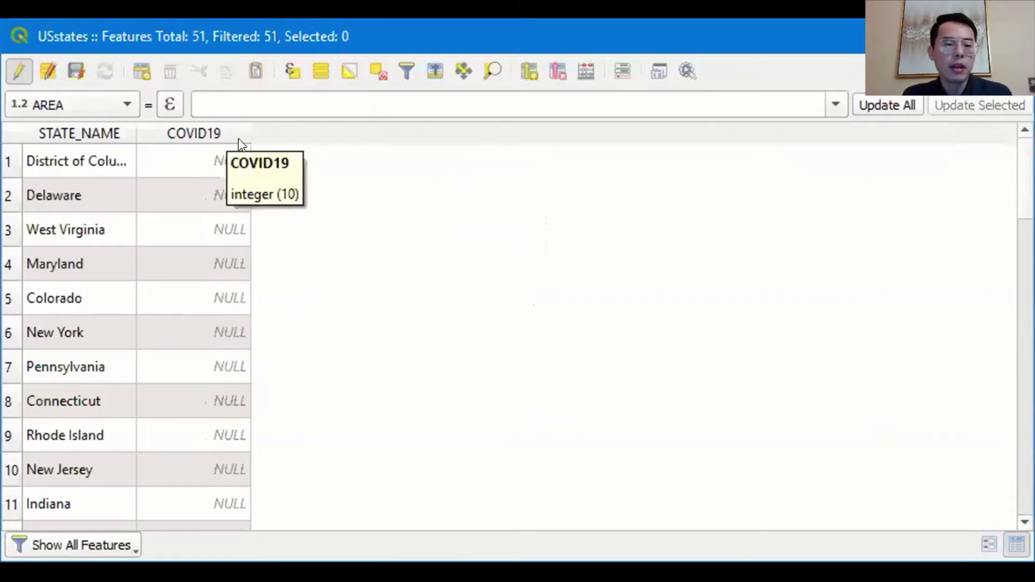
Step: Review which columns are enabled in the attribute table's column organizer
{"action": "right_click", "coordinate": [280, 134]}
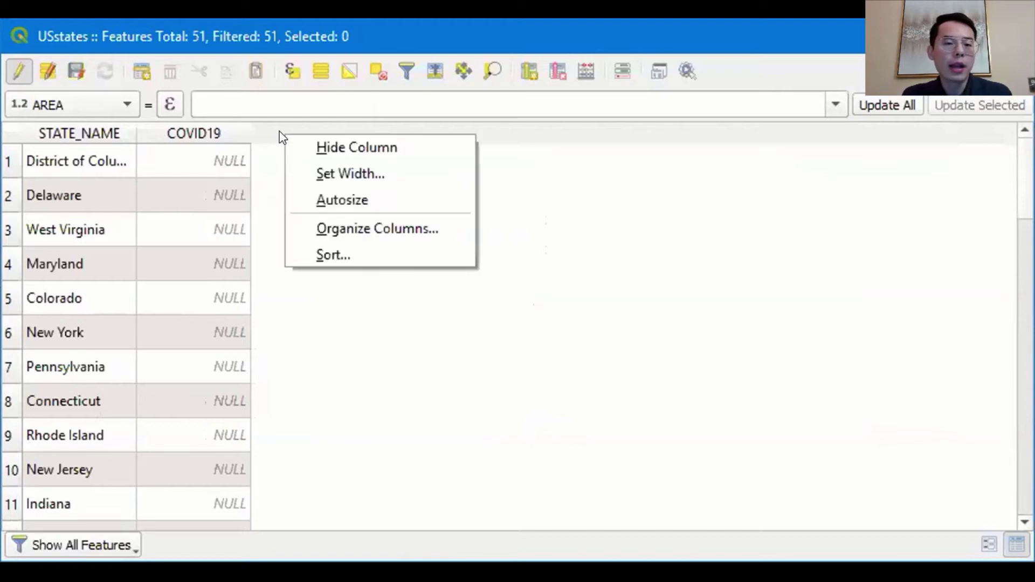
{"action": "left_click", "coordinate": [332, 229]}
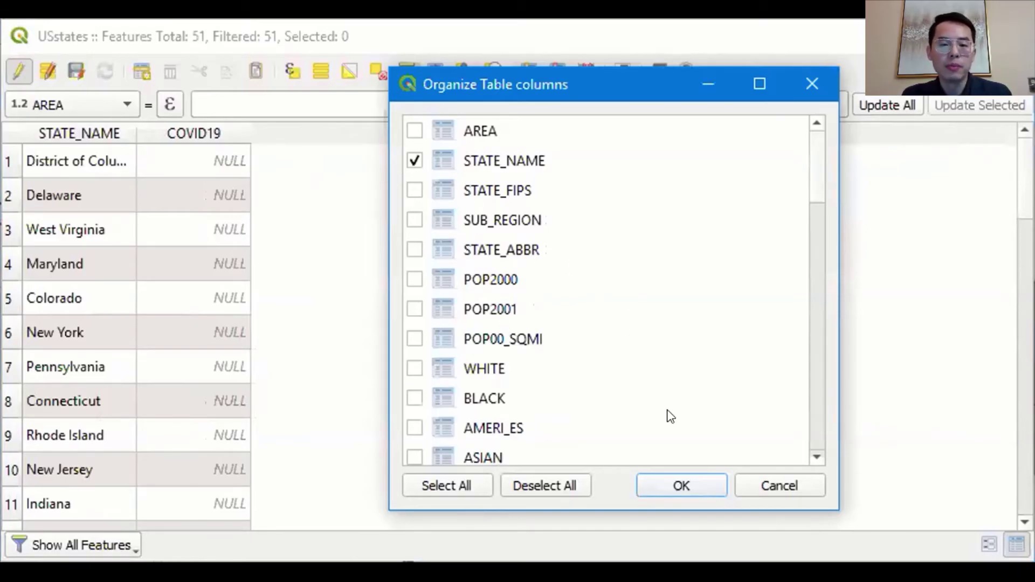
{"action": "left_click", "coordinate": [681, 487]}
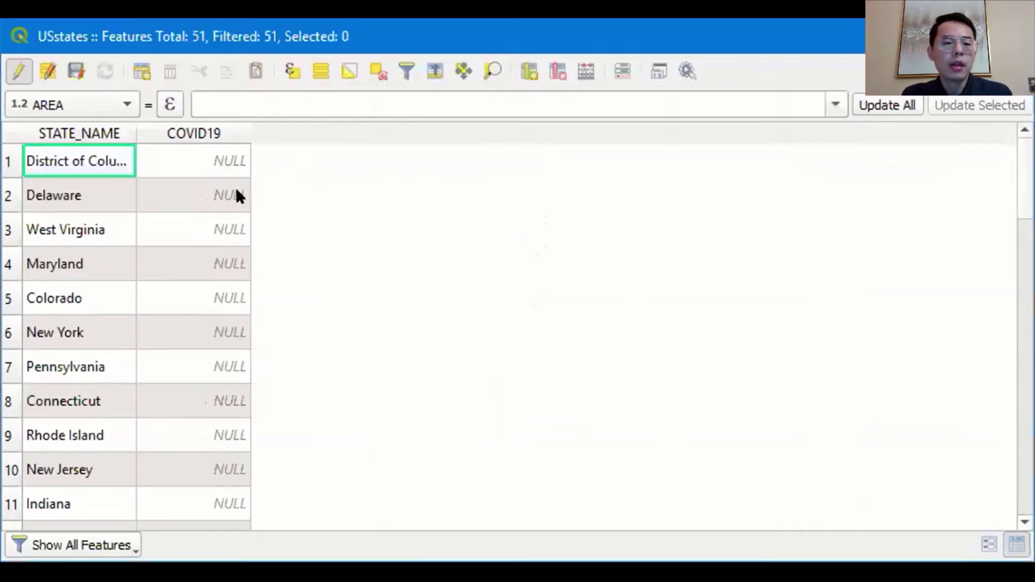
Step: Sort the attribute table by STATE_NAME ascending, and sort the New York Times case table in the browser by state in reverse and back to alphabetical order
{"action": "left_click", "coordinate": [84, 134]}
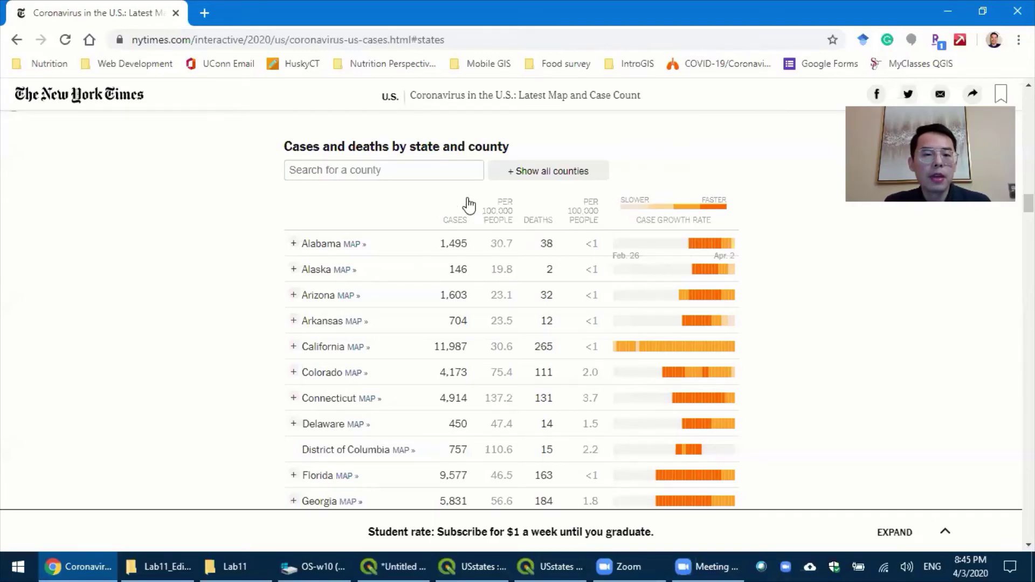
{"action": "left_click", "coordinate": [335, 228]}
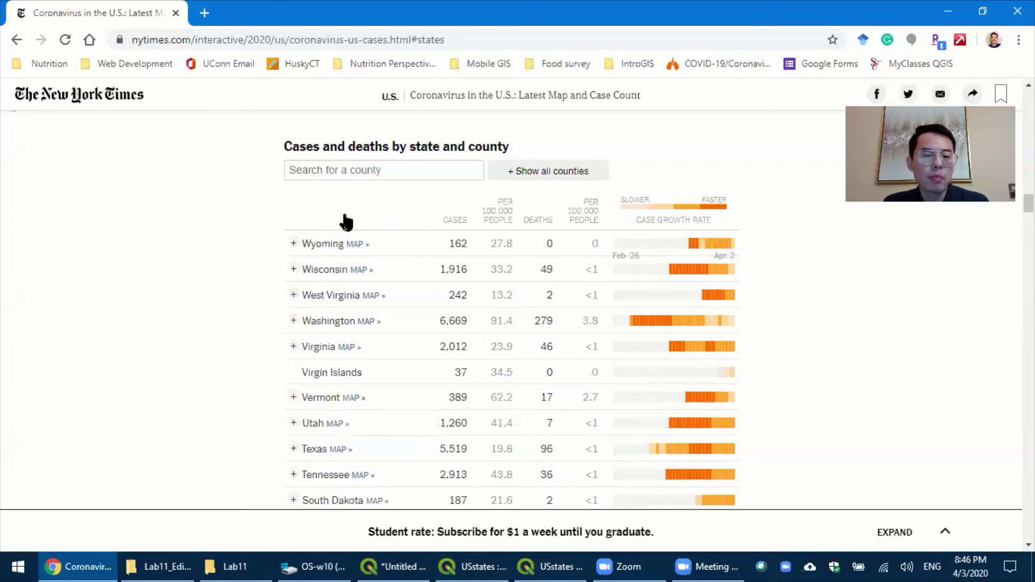
{"action": "left_click", "coordinate": [337, 226]}
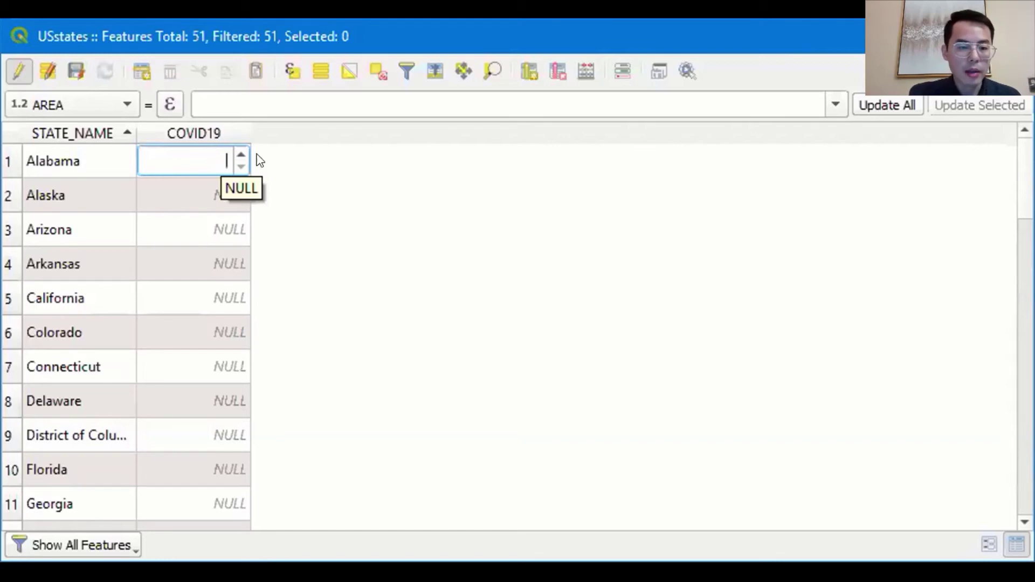
Step: Enter the COVID19 case counts 1495 for Alabama and 146 for Alaska in the attribute table
{"action": "type", "text": "1"}
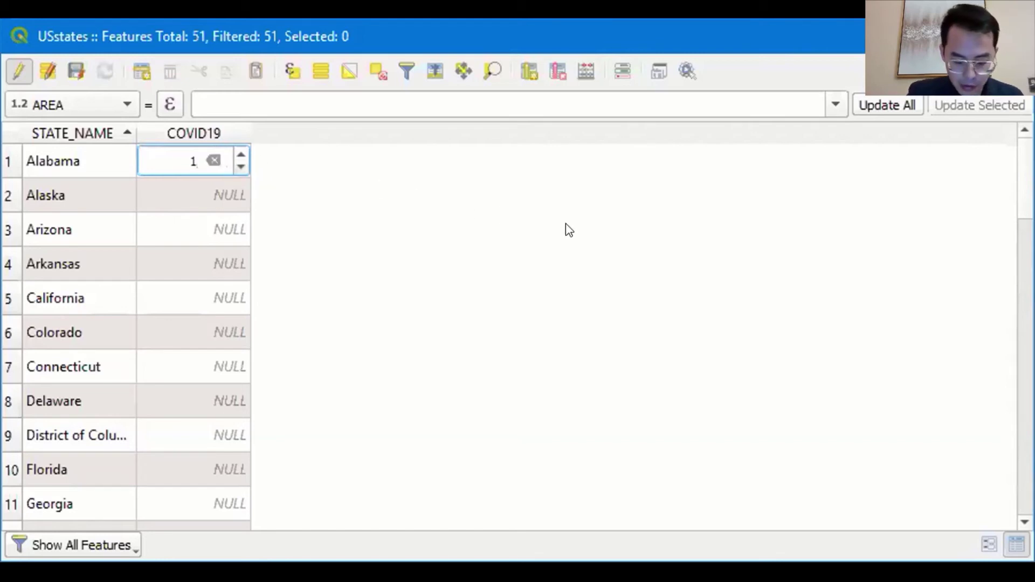
{"action": "type", "text": "495"}
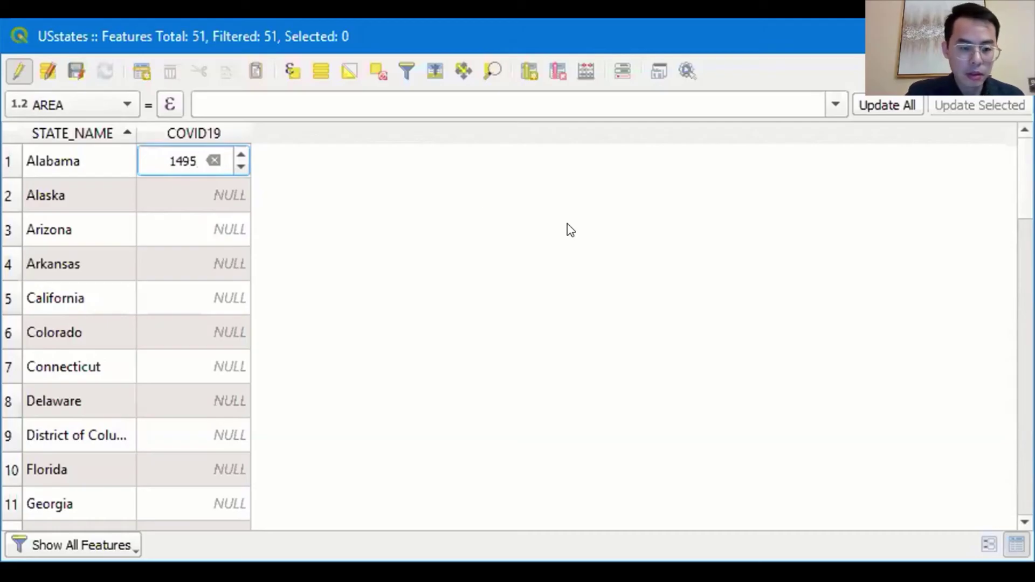
{"action": "left_click", "coordinate": [220, 186]}
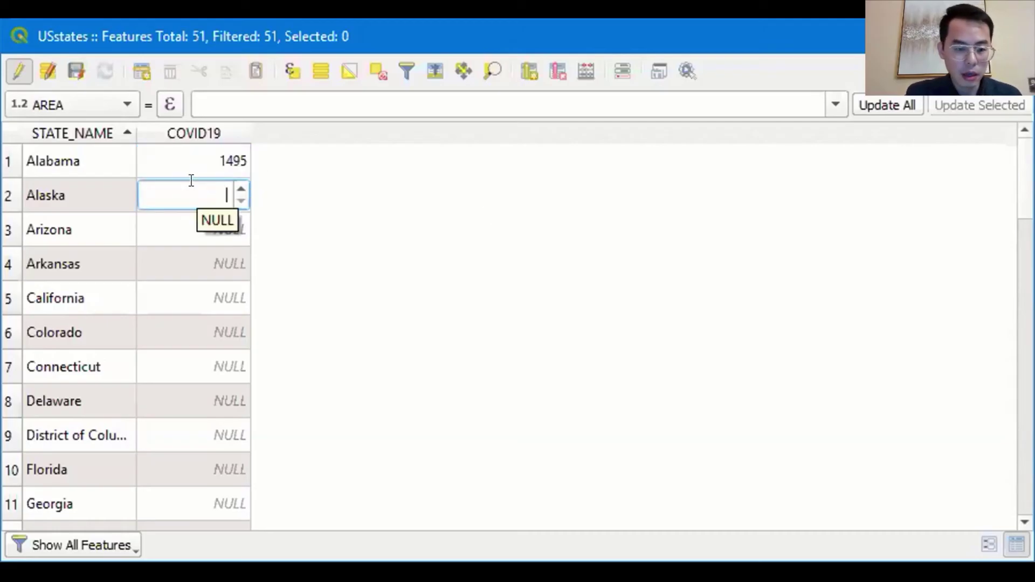
{"action": "type", "text": "145"}
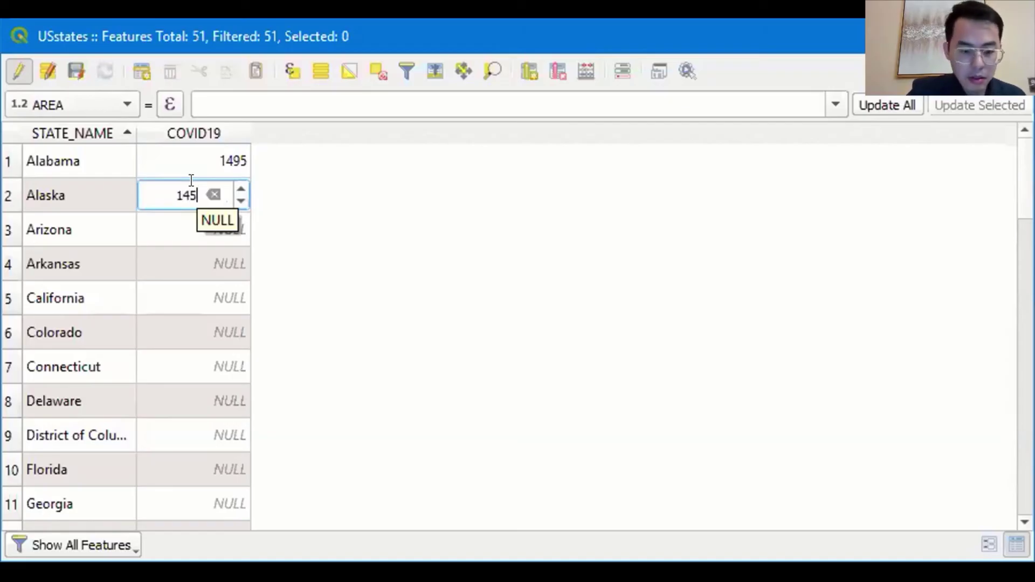
{"action": "key", "text": "BackSpace"}
{"action": "type", "text": "6"}
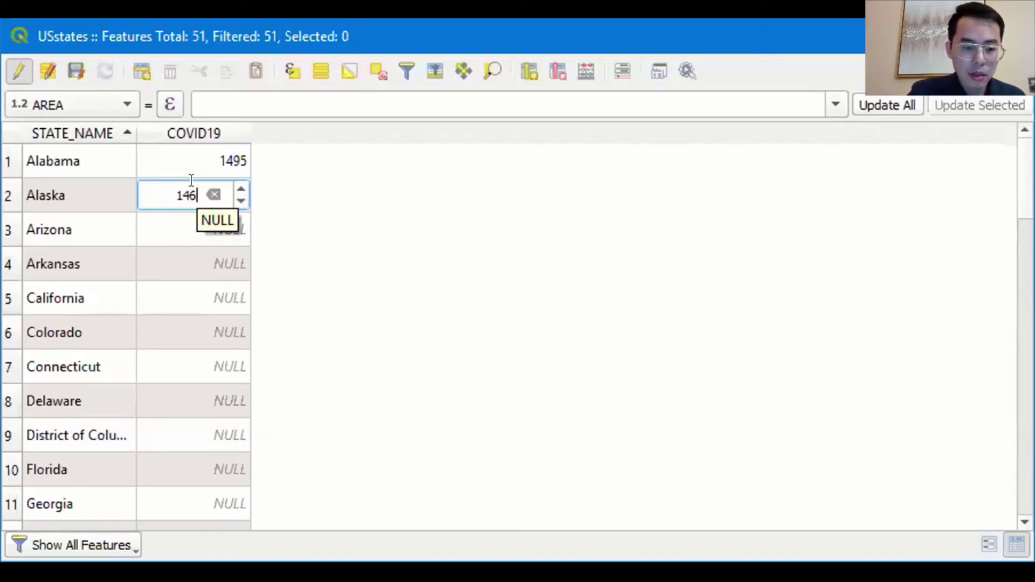
Step: Enter the COVID19 case counts 1603 for Arizona and 704 for Arkansas
{"action": "left_click", "coordinate": [177, 218]}
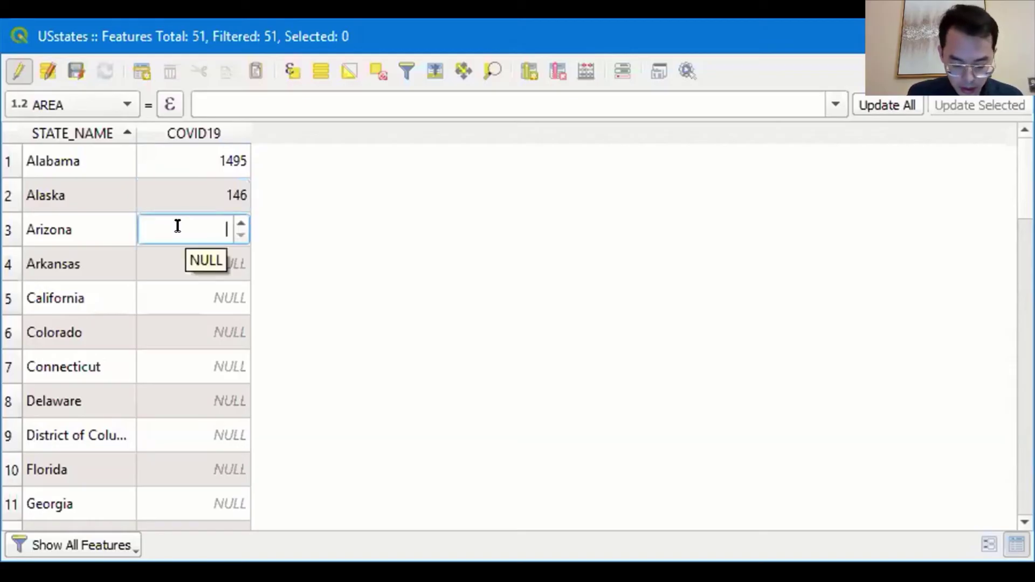
{"action": "type", "text": "1"}
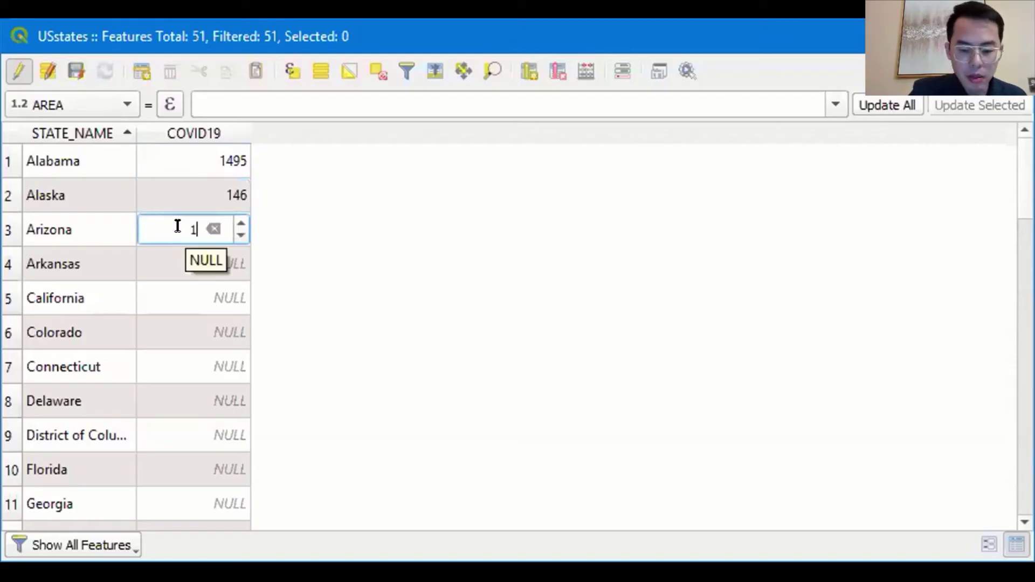
{"action": "type", "text": "603"}
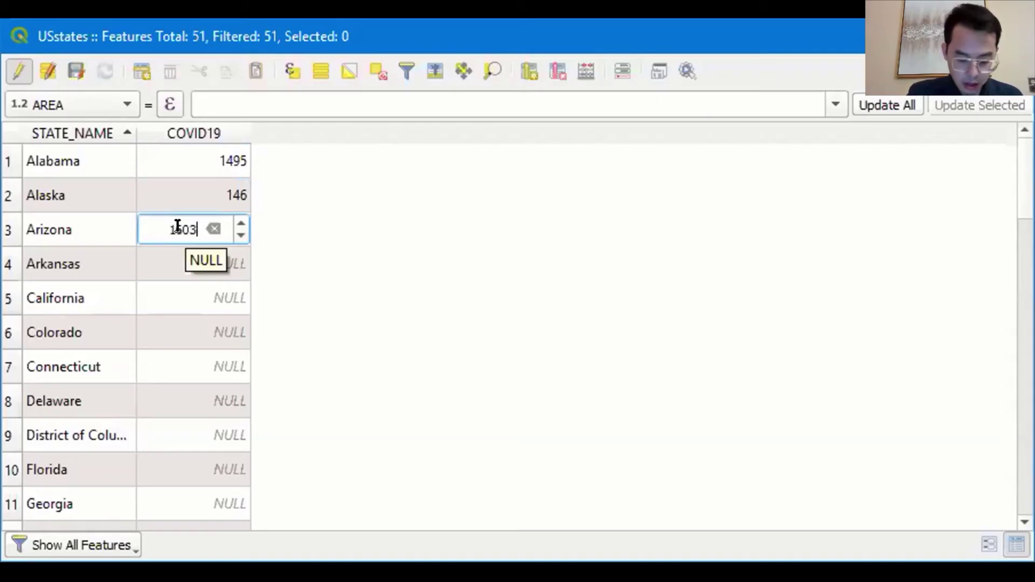
{"action": "double_click", "coordinate": [180, 264]}
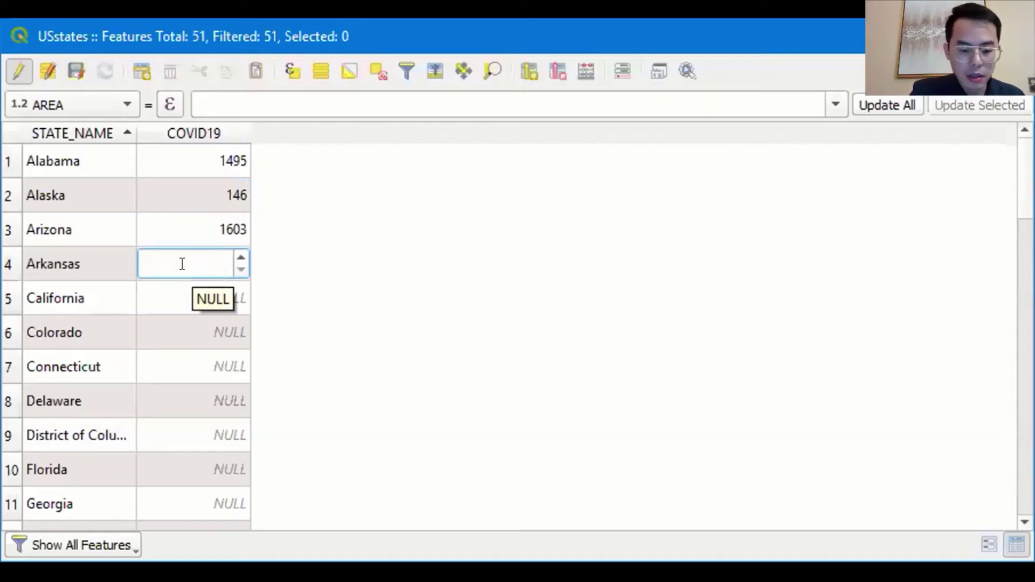
{"action": "type", "text": "704"}
{"action": "left_click", "coordinate": [445, 292]}
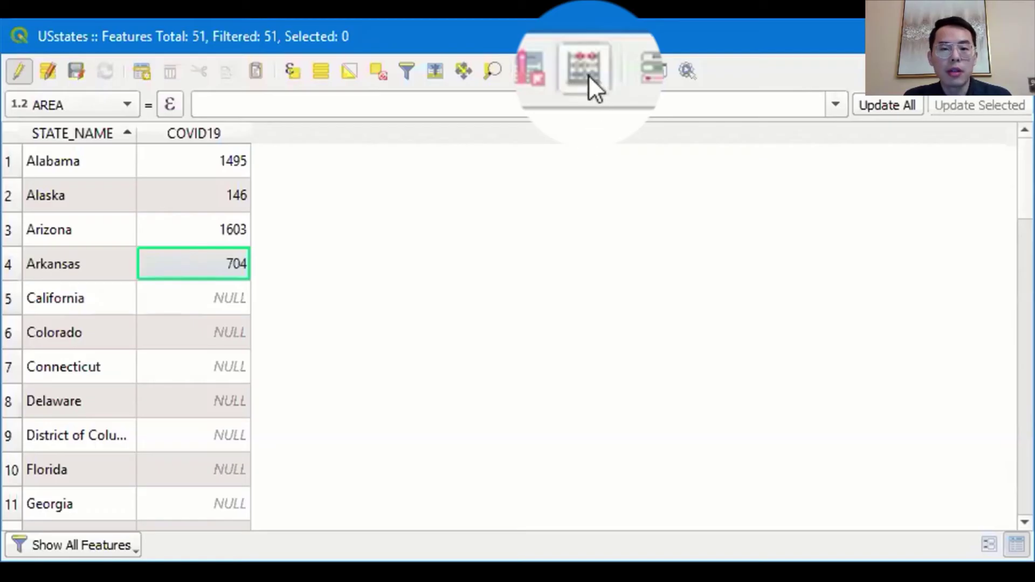
Step: Set up a new field named COVID19R in the Field Calculator with type Decimal number (real) and precision 5
{"action": "left_click", "coordinate": [588, 75]}
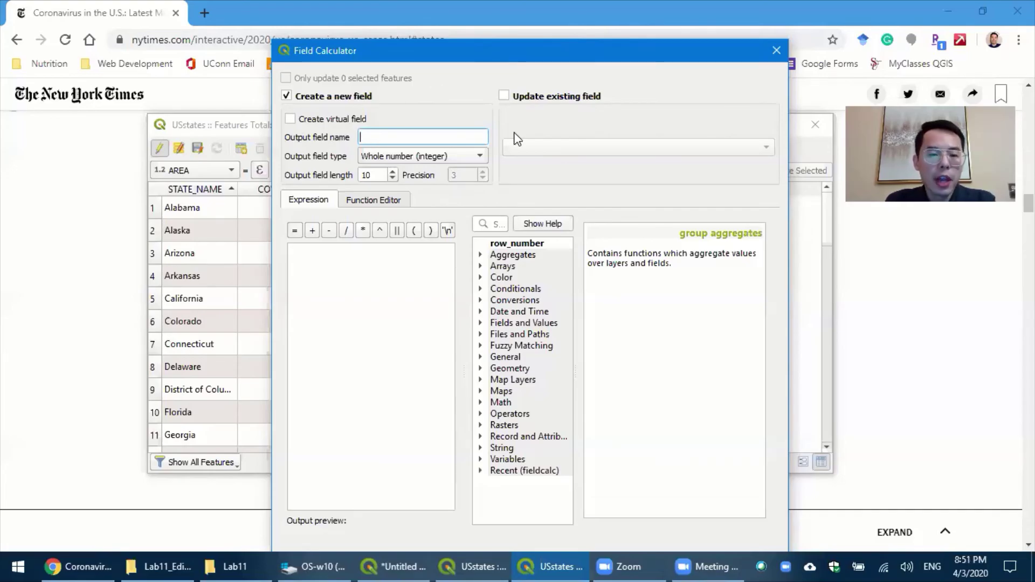
{"action": "type", "text": "C"}
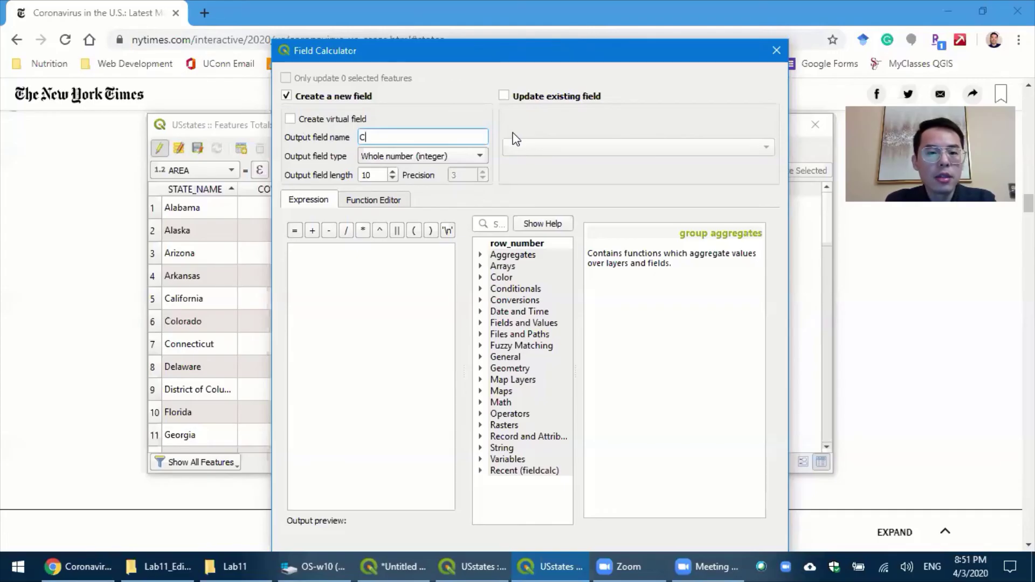
{"action": "type", "text": "OVID19R"}
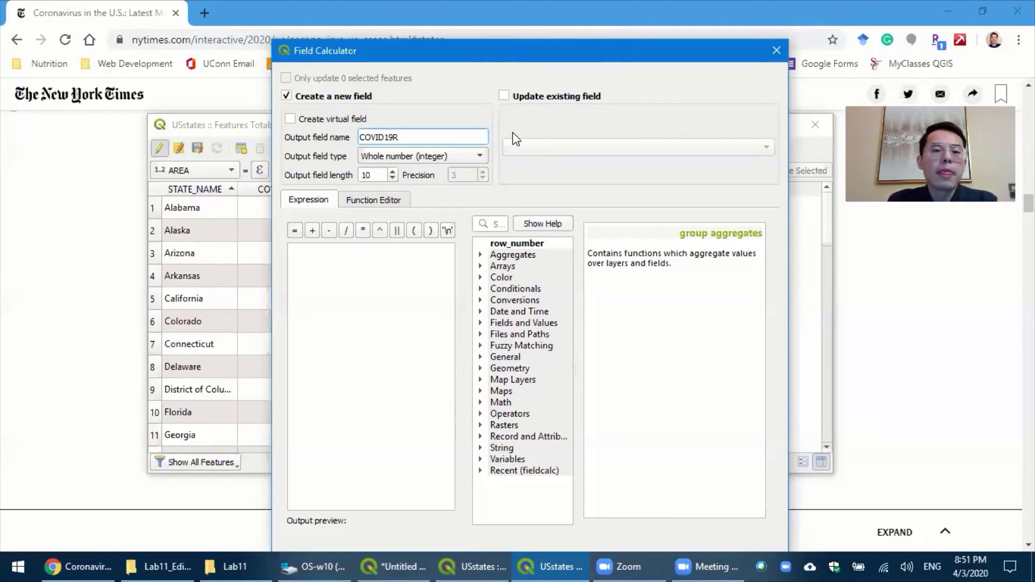
{"action": "left_click", "coordinate": [373, 161]}
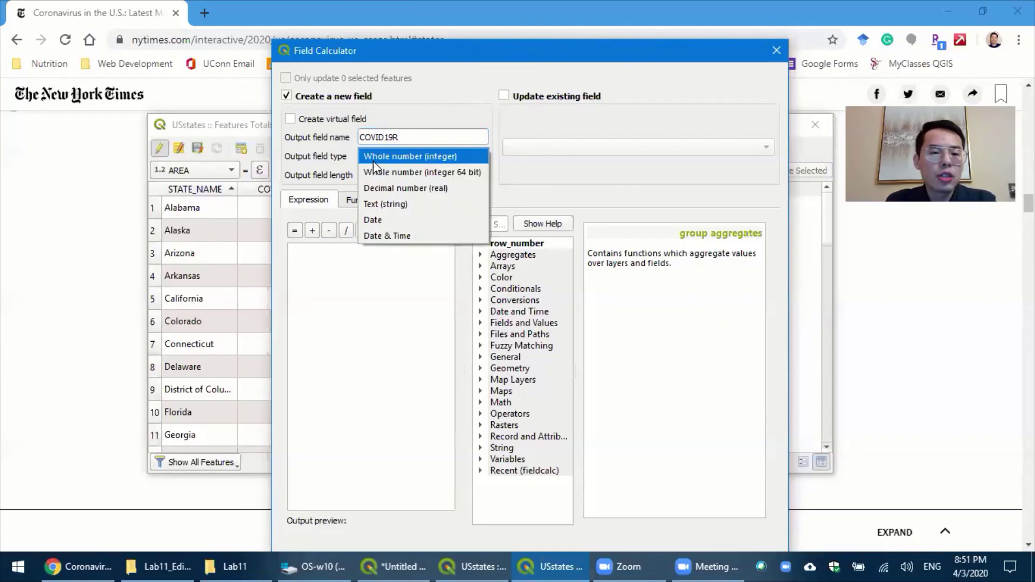
{"action": "left_click", "coordinate": [387, 189]}
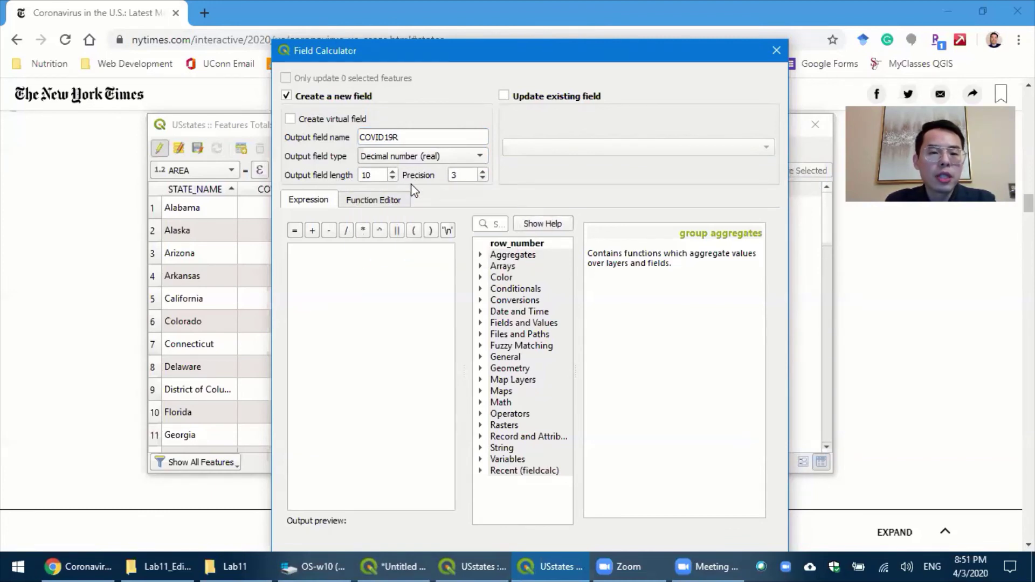
{"action": "double_click", "coordinate": [458, 176]}
{"action": "type", "text": "5"}
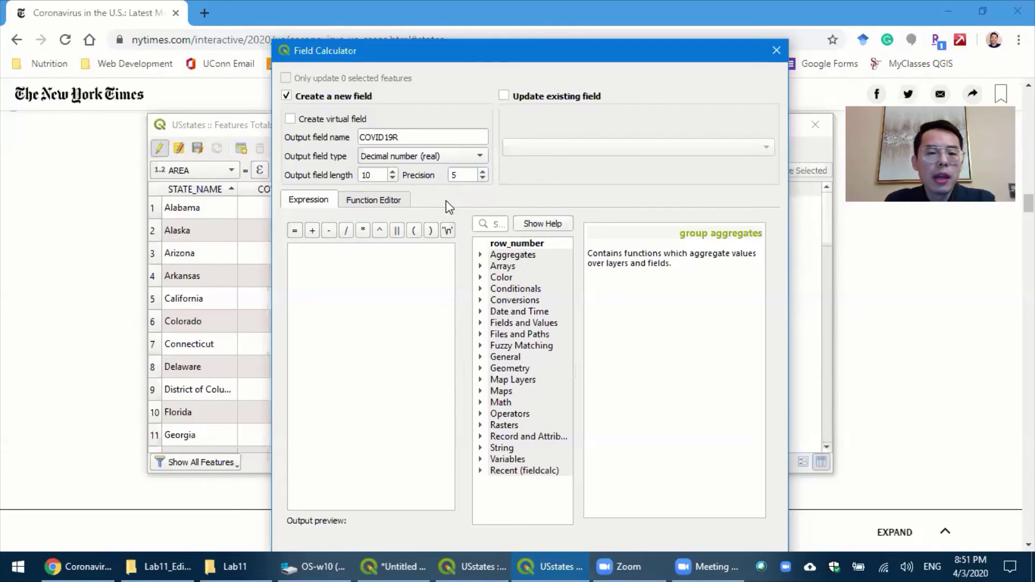
Step: Build the field expression "COVID19" / "POP2000" from the layer's existing fields
{"action": "left_click", "coordinate": [321, 257]}
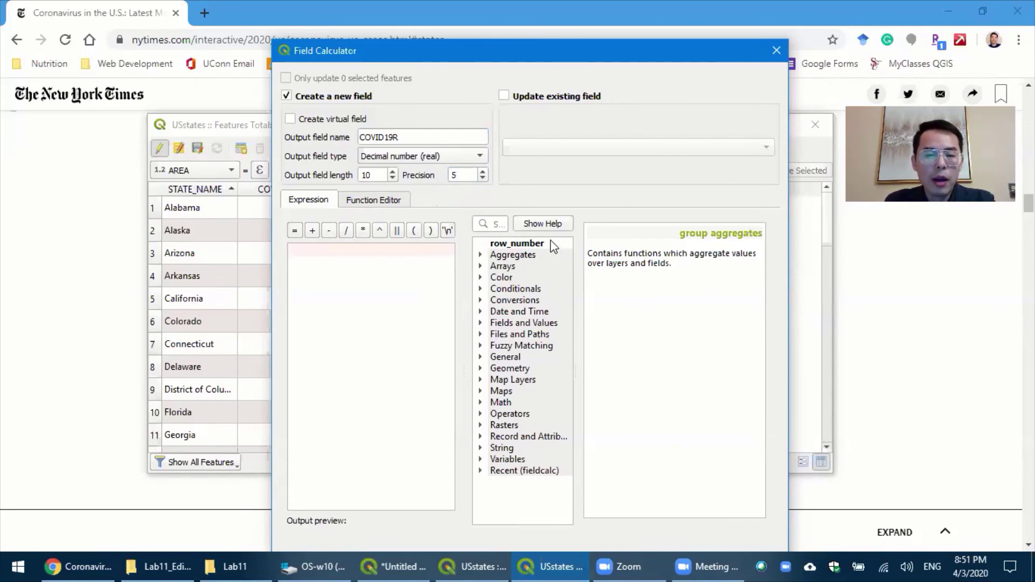
{"action": "left_click", "coordinate": [482, 324]}
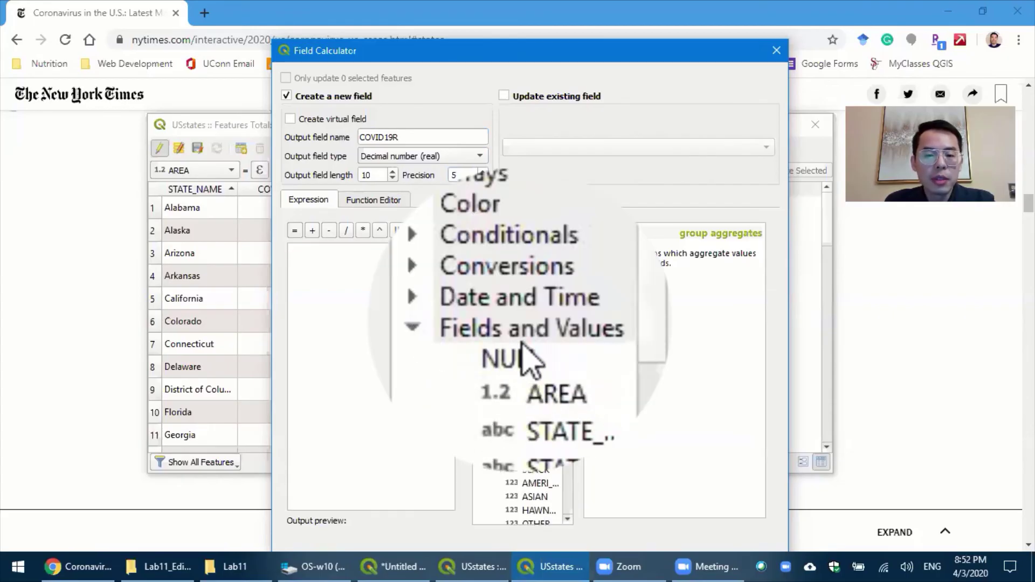
{"action": "scroll", "coordinate": [567, 323], "scroll_direction": "down", "scroll_amount": 5}
{"action": "scroll", "coordinate": [567, 378], "scroll_direction": "down", "scroll_amount": 4}
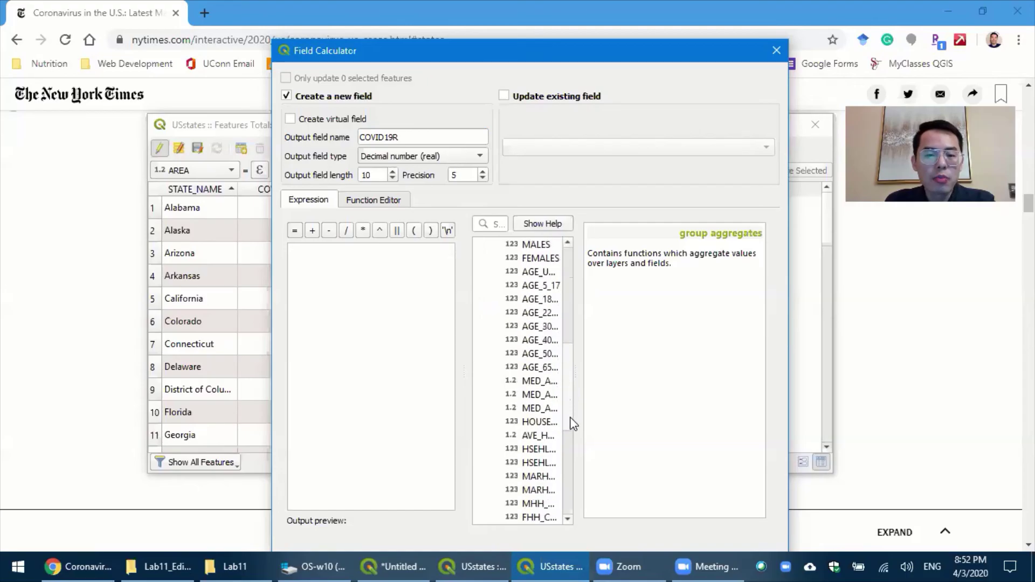
{"action": "scroll", "coordinate": [572, 432], "scroll_direction": "down", "scroll_amount": 5}
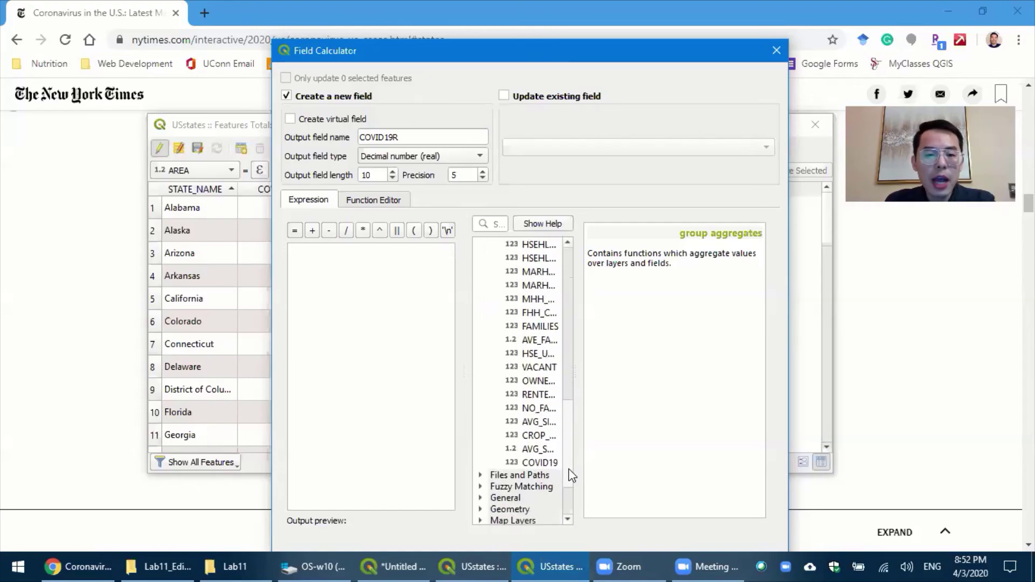
{"action": "double_click", "coordinate": [539, 462]}
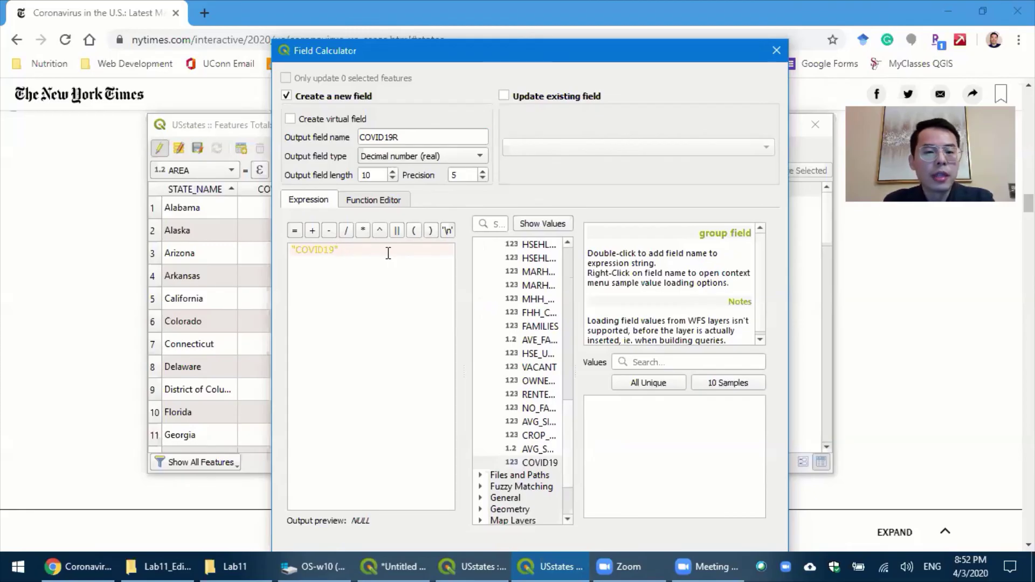
{"action": "type", "text": "/"}
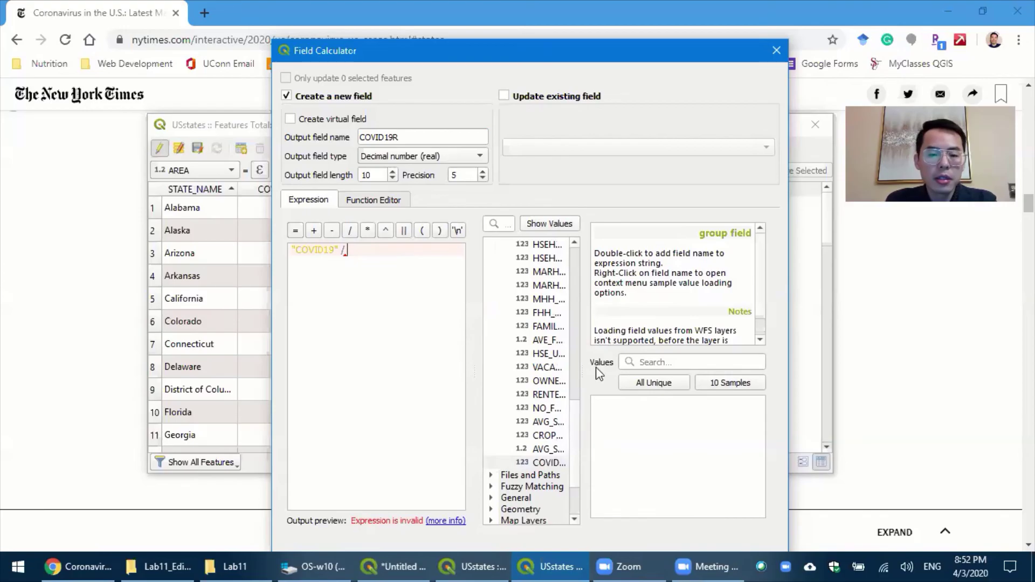
{"action": "left_click_drag", "start_coordinate": [575, 422], "coordinate": [572, 302]}
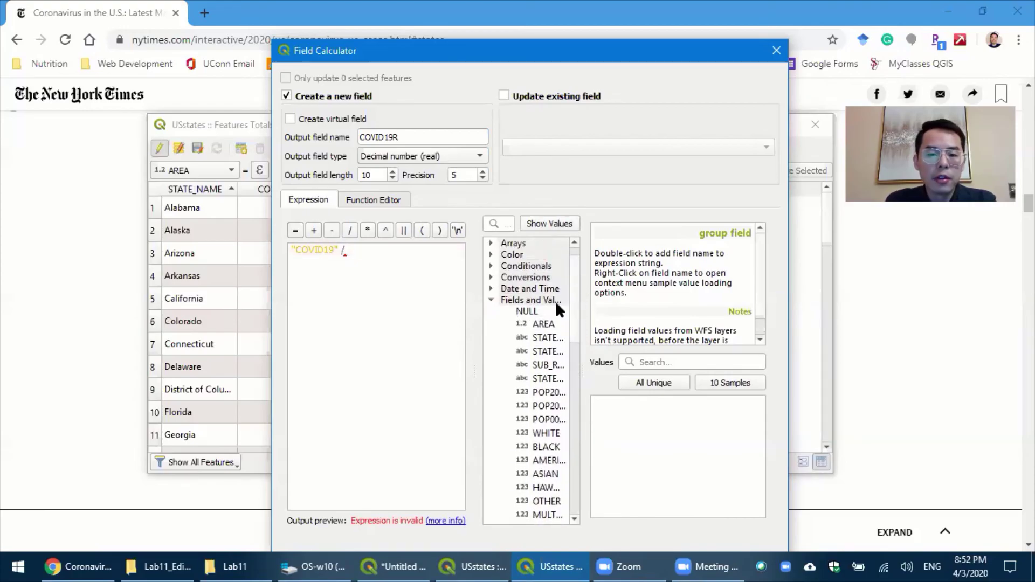
{"action": "double_click", "coordinate": [541, 392]}
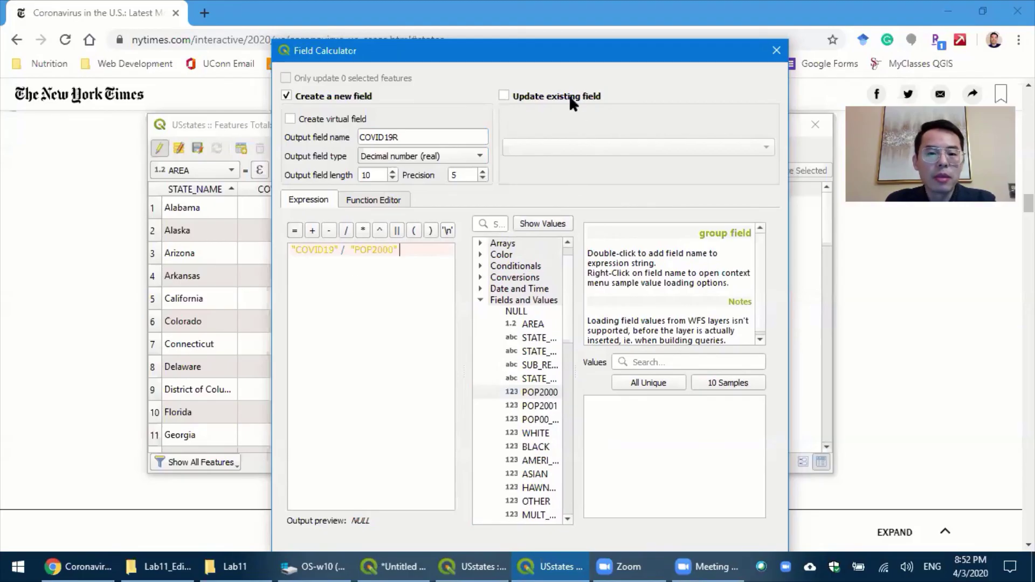
Step: Apply the field calculation to the USstates attribute table and save the layer edits
{"action": "left_click_drag", "start_coordinate": [559, 53], "coordinate": [551, 24]}
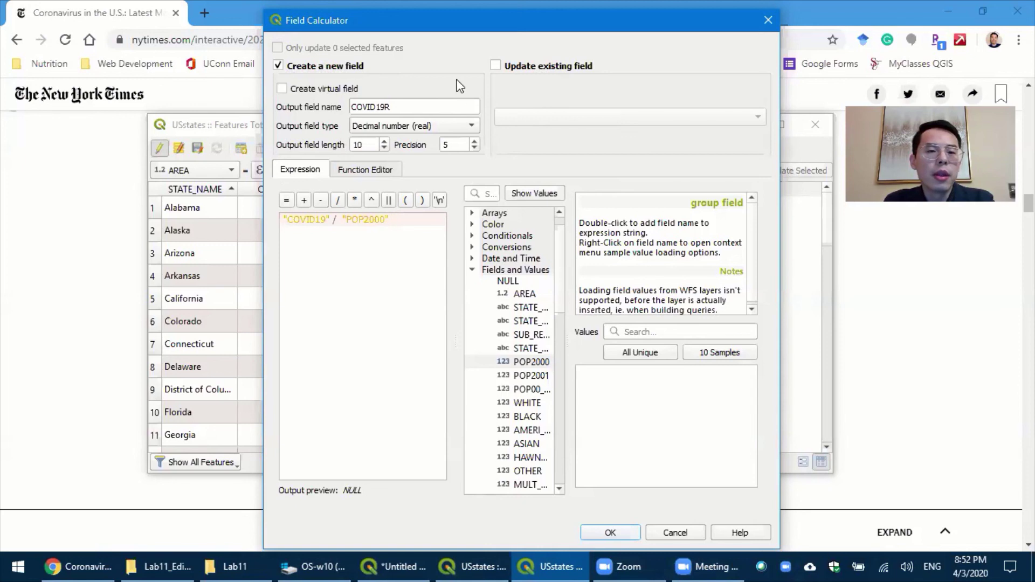
{"action": "left_click", "coordinate": [610, 532]}
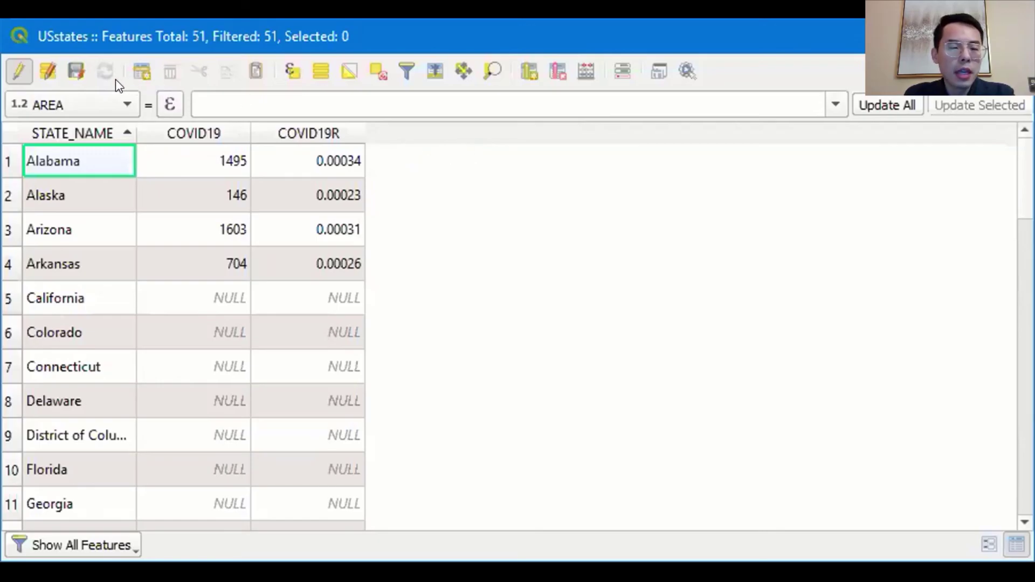
{"action": "left_click", "coordinate": [77, 67]}
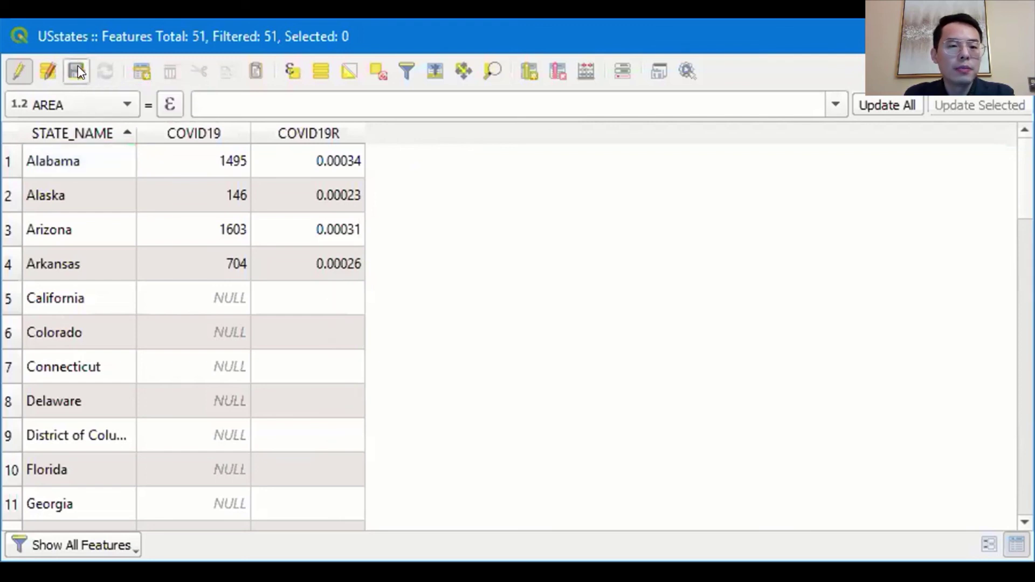